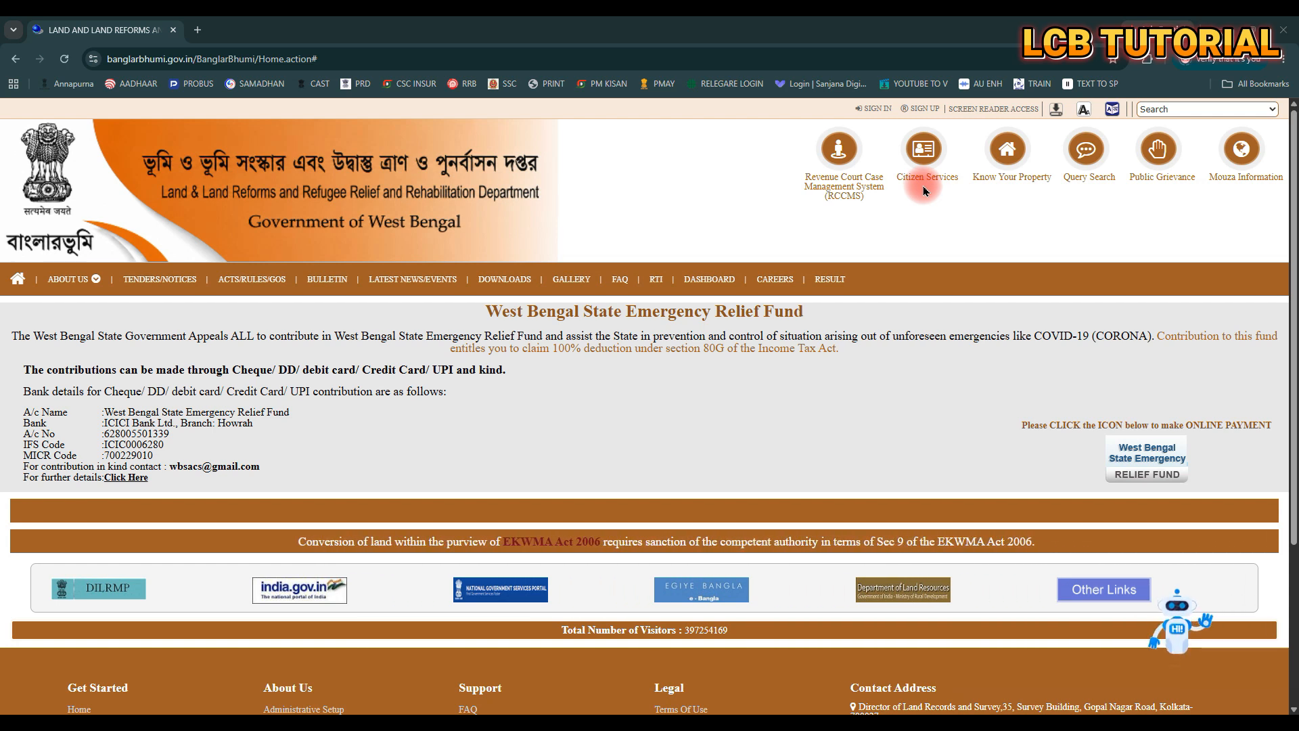
- Open the banglarbhumi.gov.in site in a new browser tab and dismiss the notification on its home page
{"action": "left_click", "coordinate": [199, 31]}
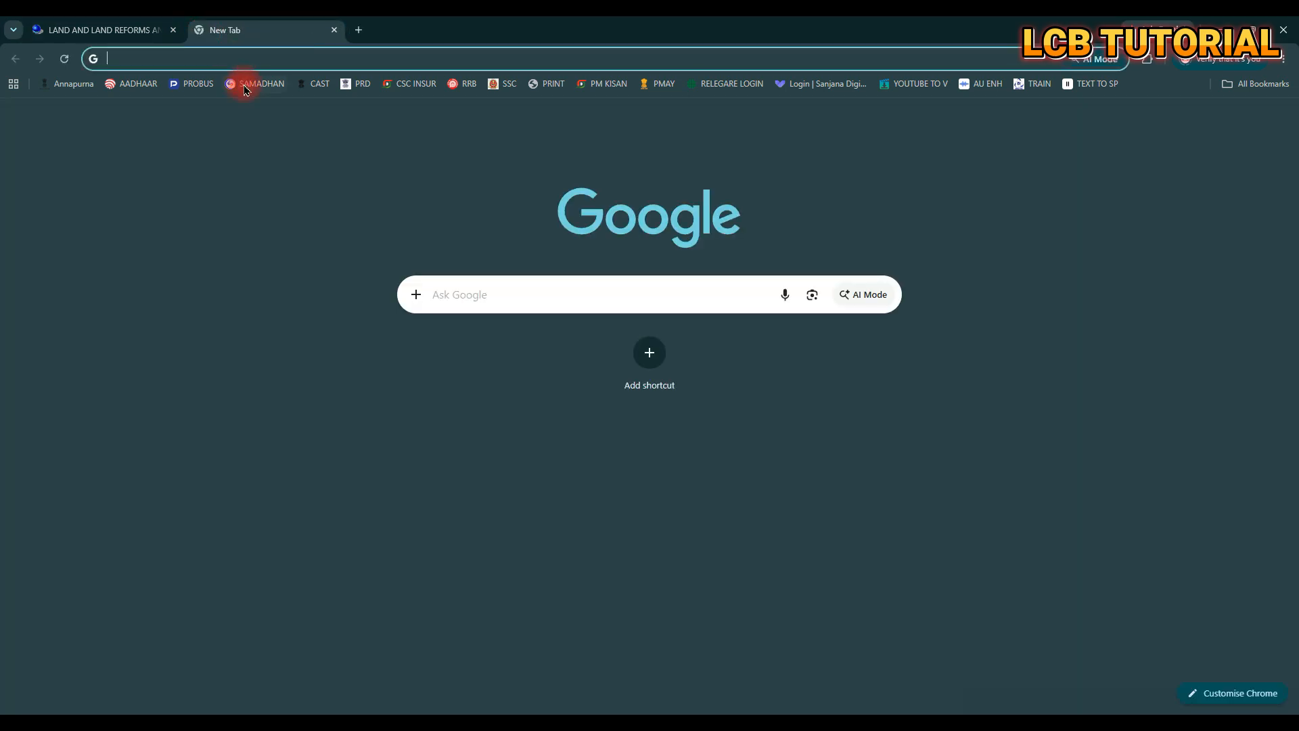
{"action": "type", "text": "bangl"}
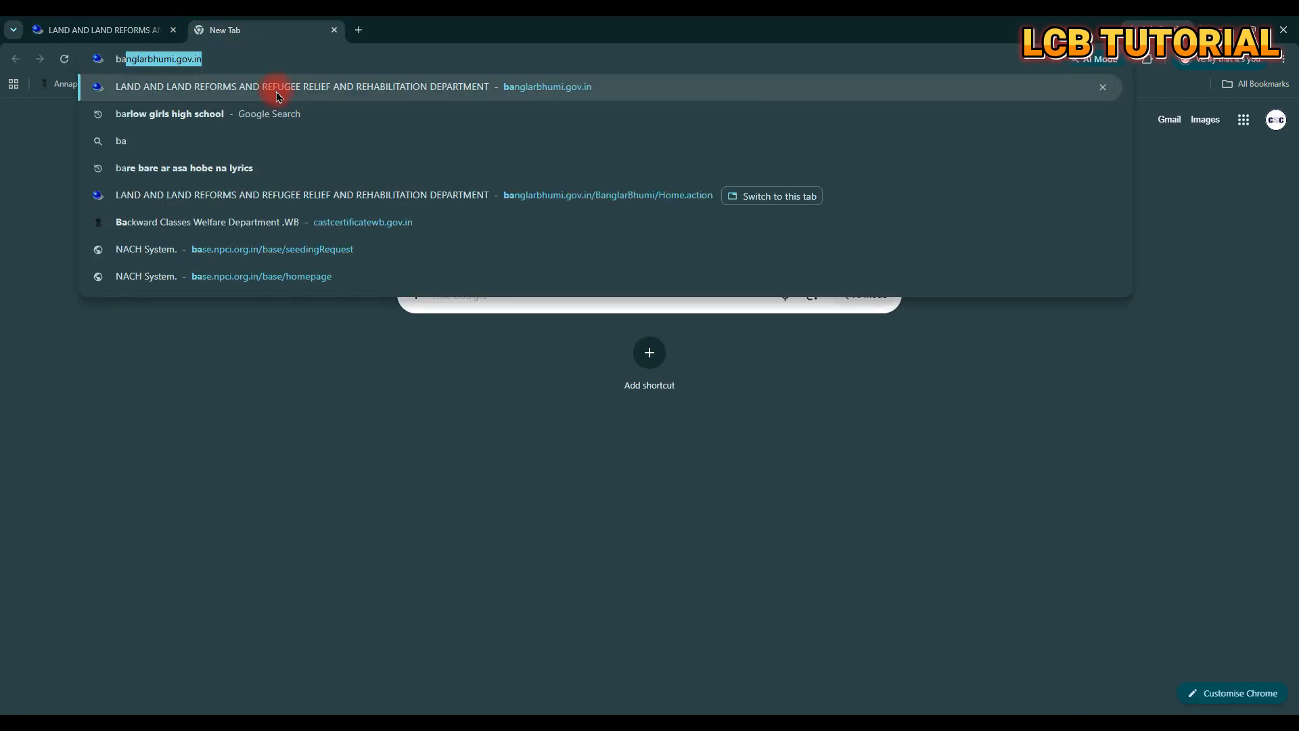
{"action": "type", "text": "ar"}
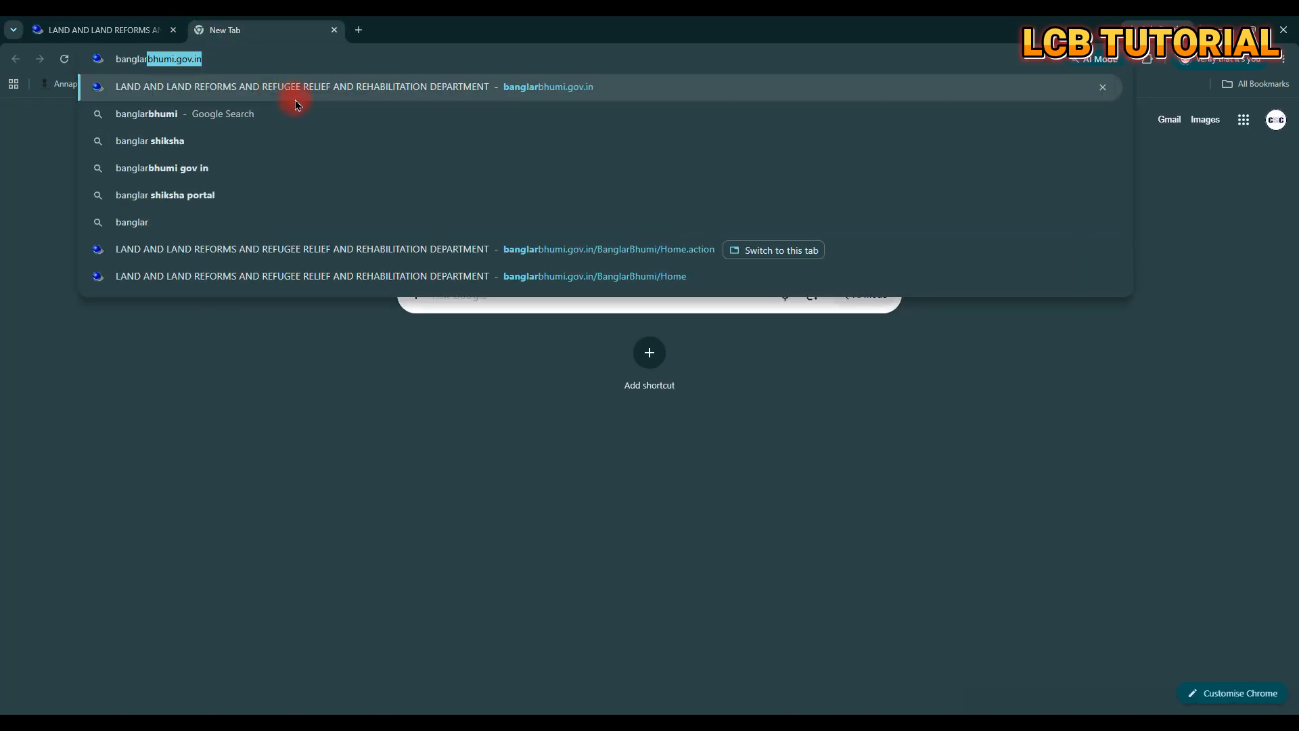
{"action": "left_click", "coordinate": [159, 115]}
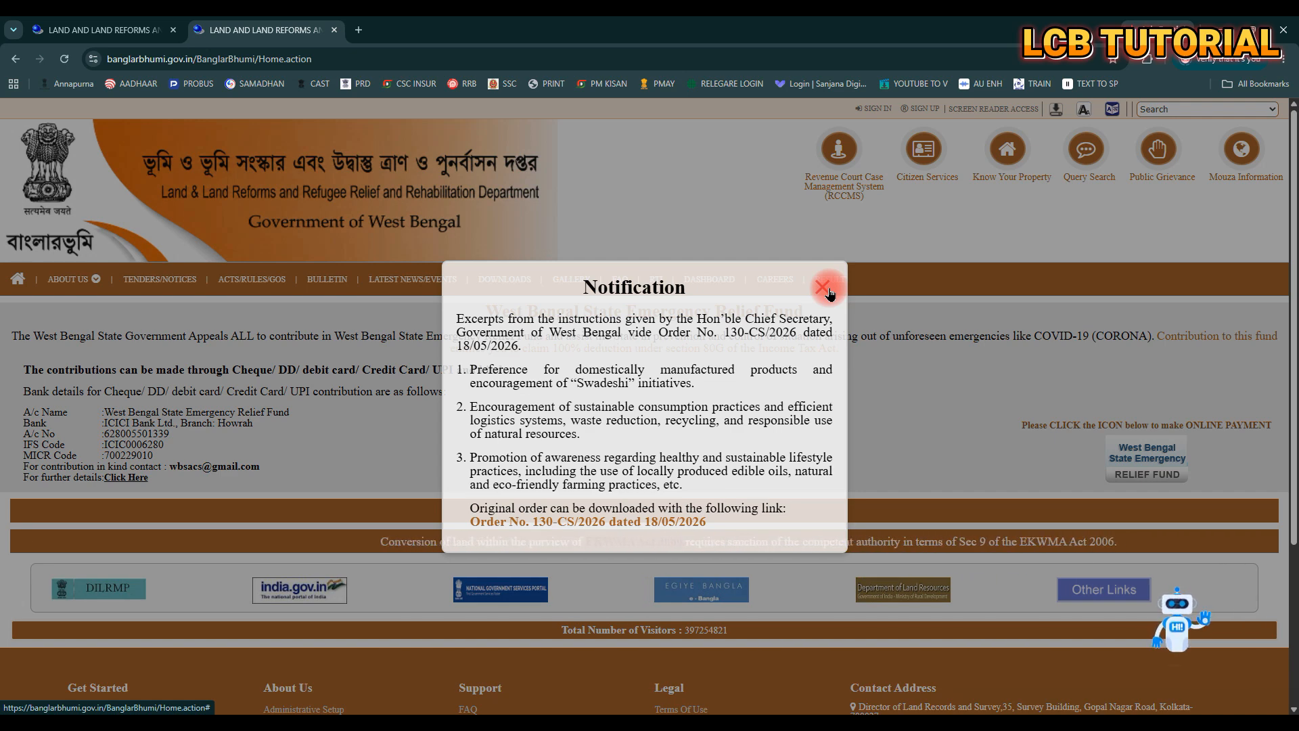
{"action": "left_click", "coordinate": [827, 289]}
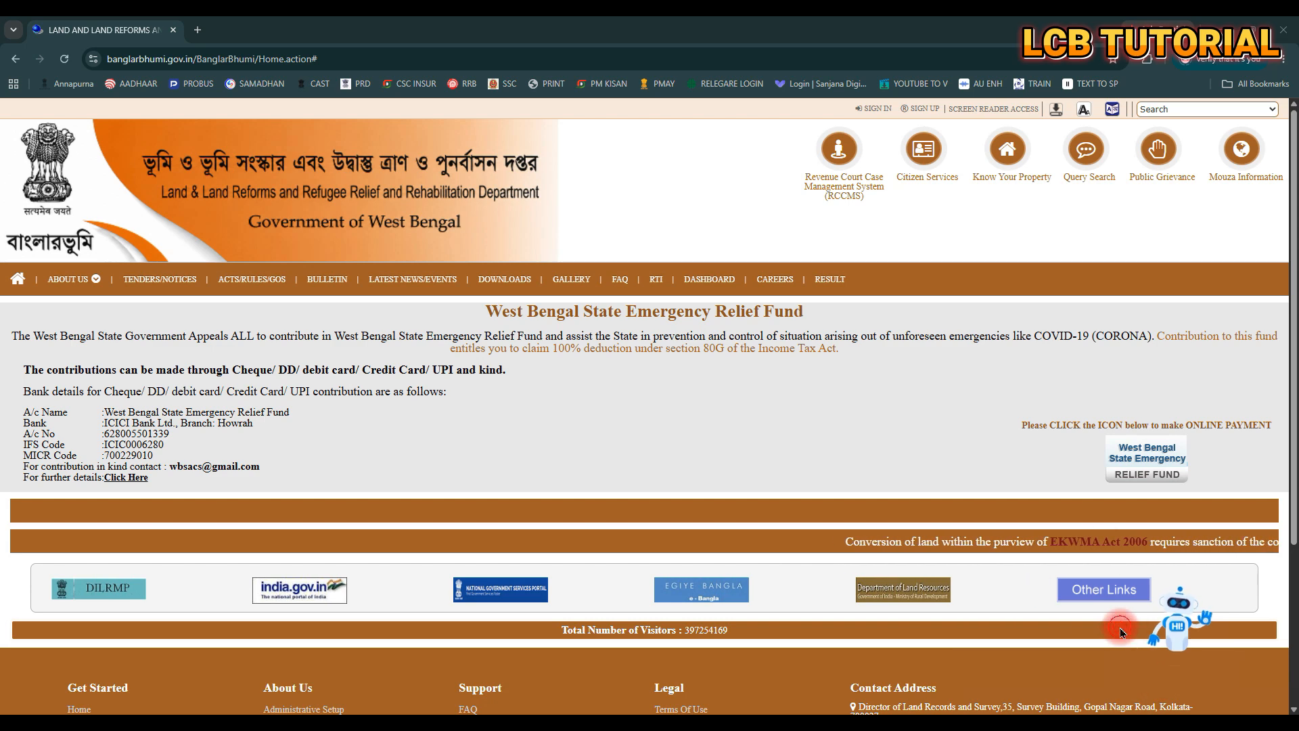
- Expand the Online Application list under Citizen Services and locate the Land Revenue(Khajna) Application
{"action": "left_click_drag", "start_coordinate": [886, 123], "coordinate": [960, 218]}
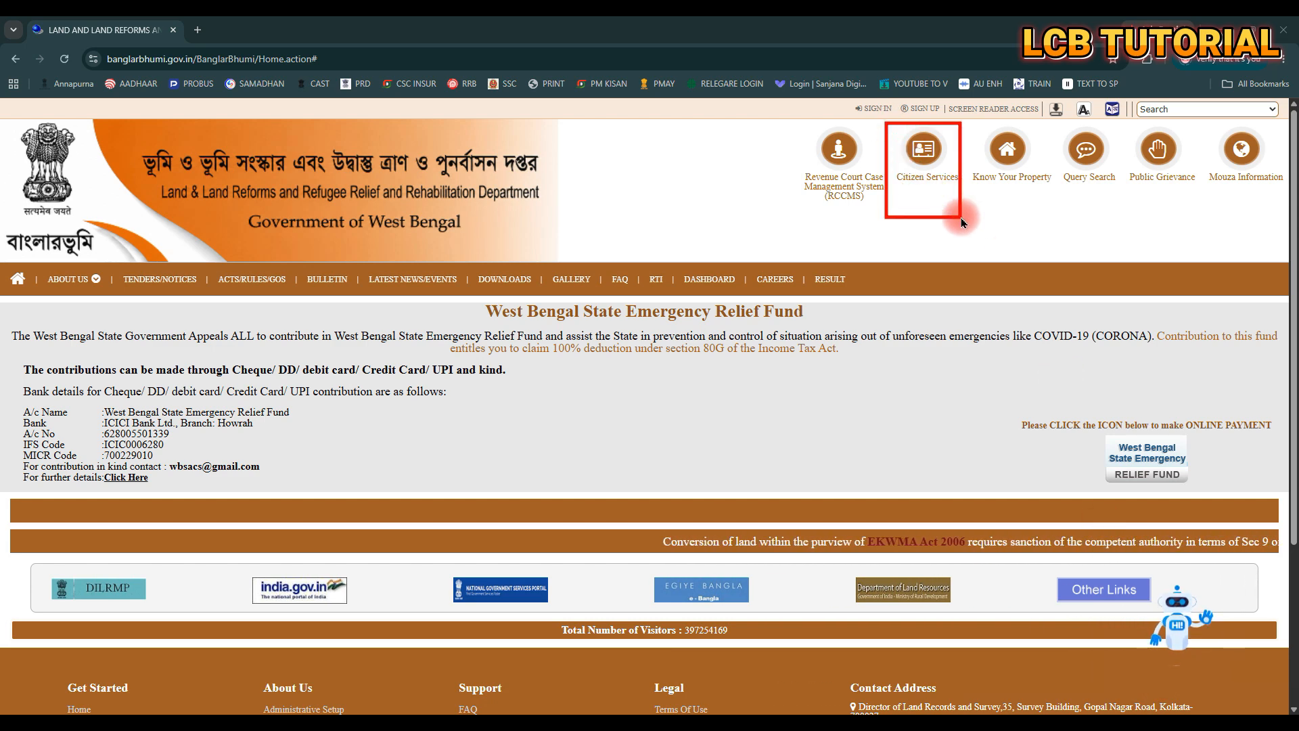
{"action": "left_click", "coordinate": [924, 152]}
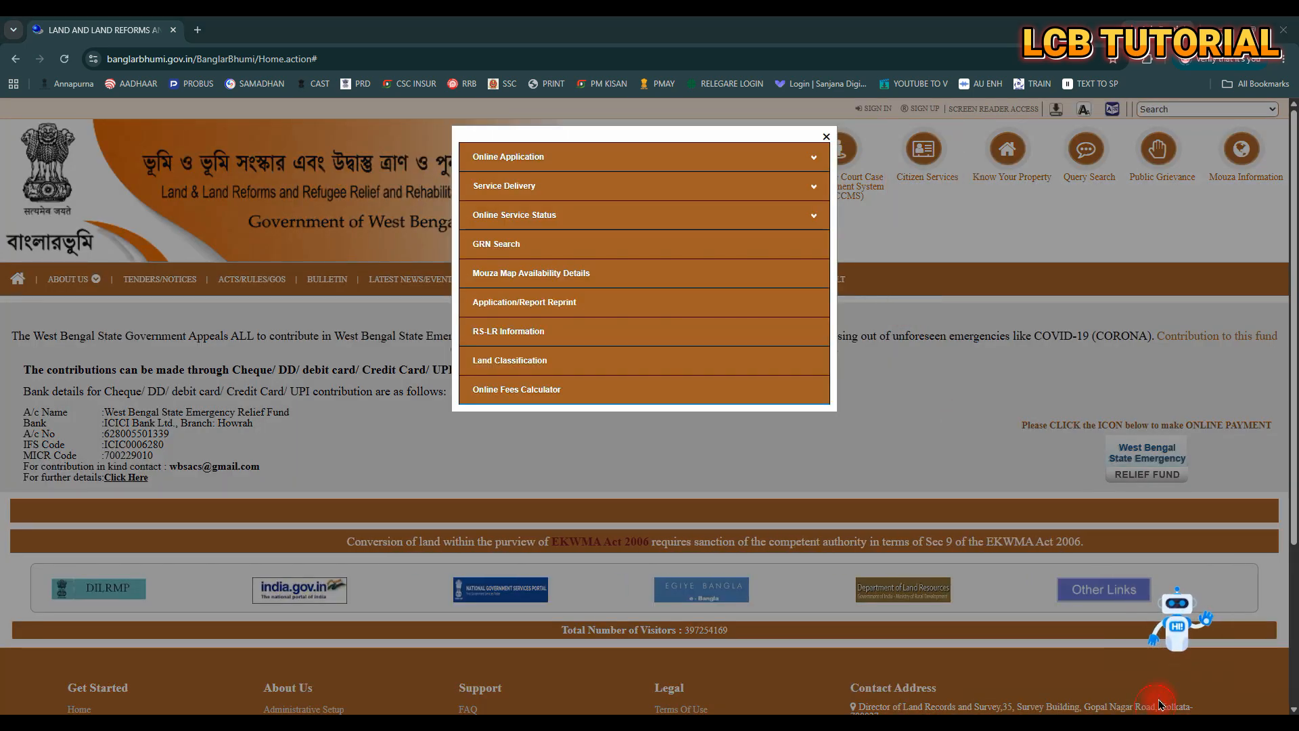
{"action": "left_click_drag", "start_coordinate": [466, 139], "coordinate": [586, 165]}
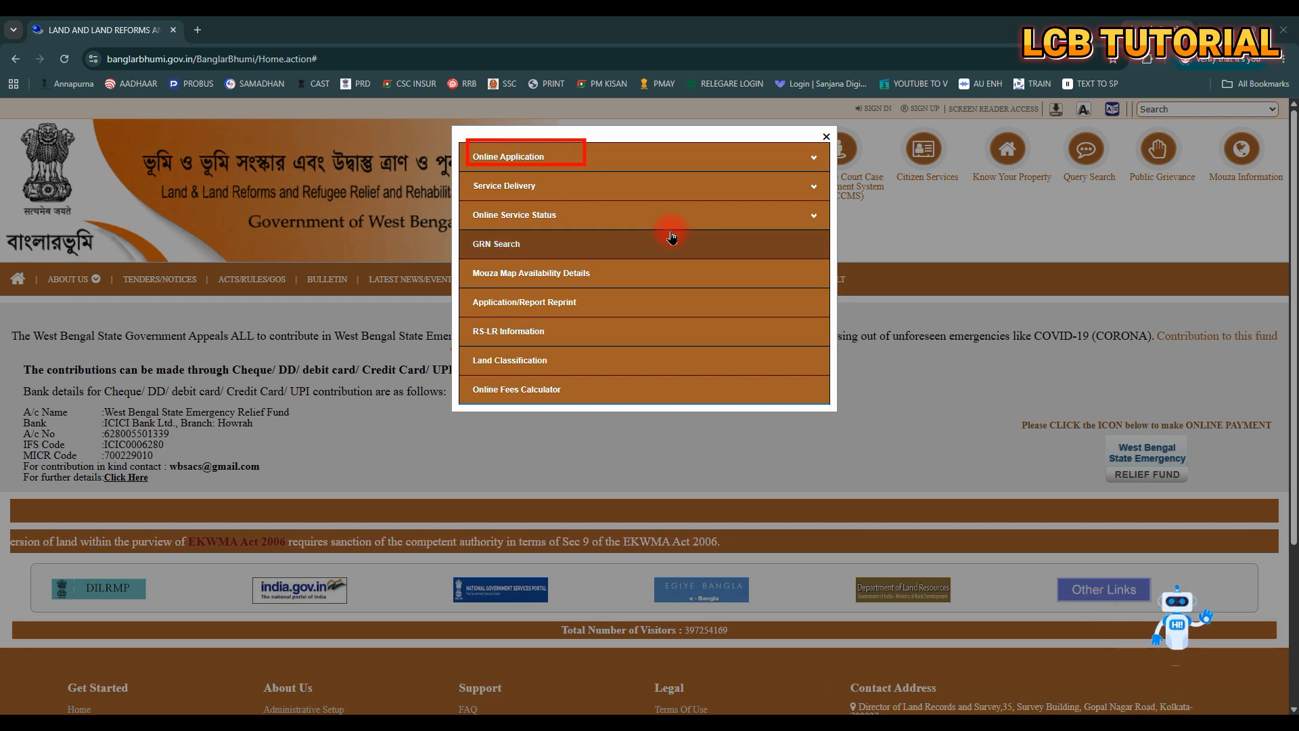
{"action": "left_click", "coordinate": [566, 156]}
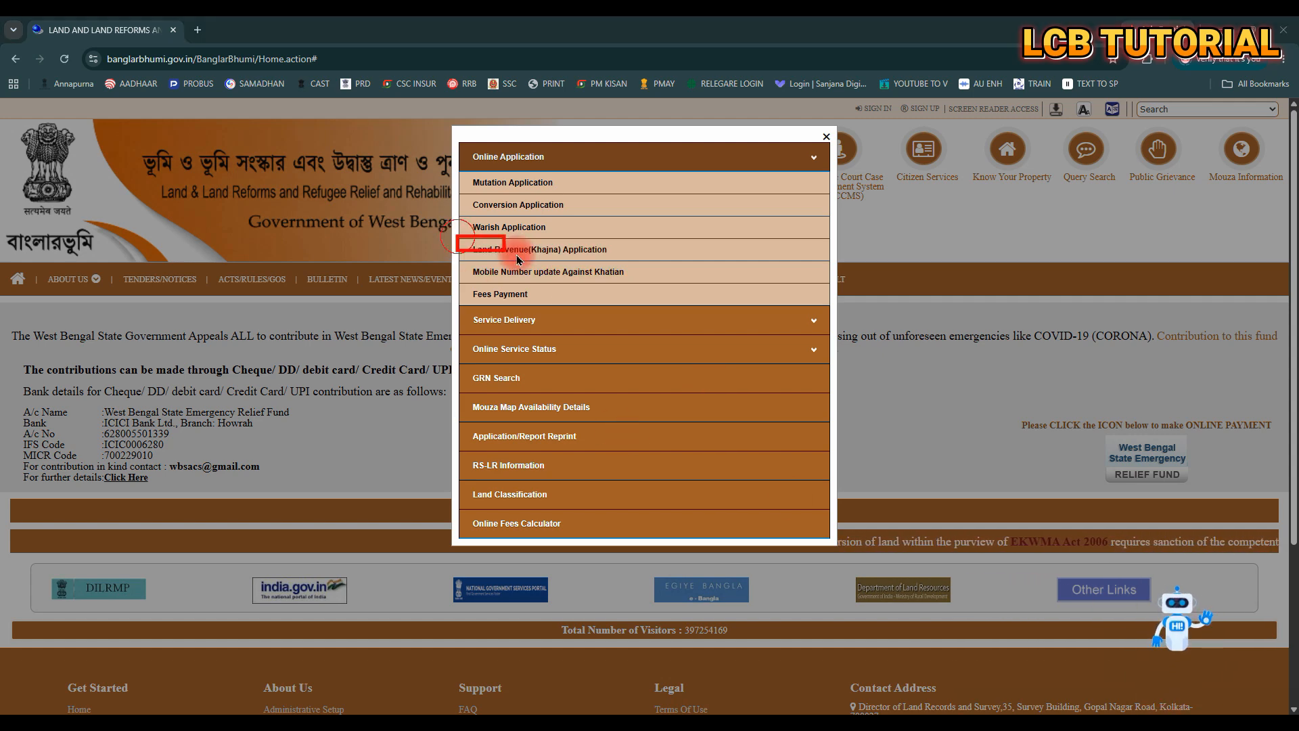
{"action": "left_click", "coordinate": [620, 259]}
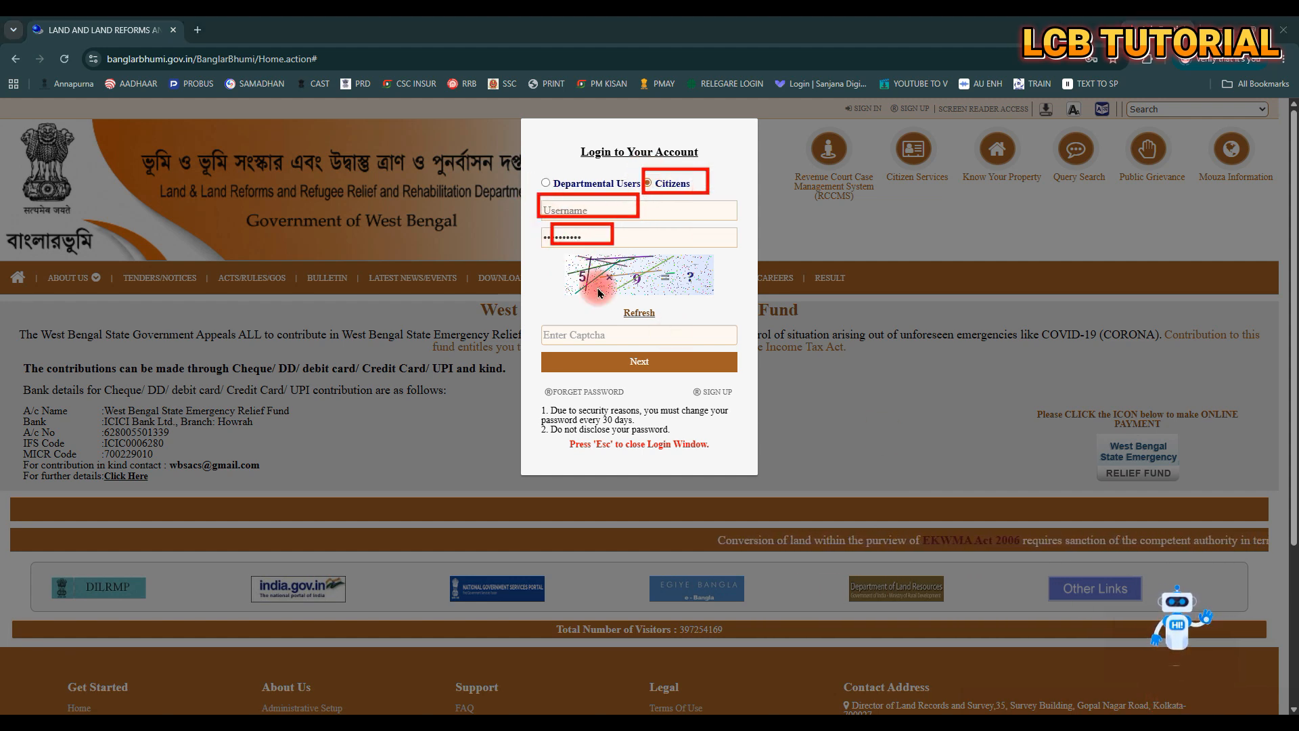
- Bring up the Public Registration Form and examine its name, guardian, address, user type, district, pin code, email and mobile fields
{"action": "left_click", "coordinate": [585, 329]}
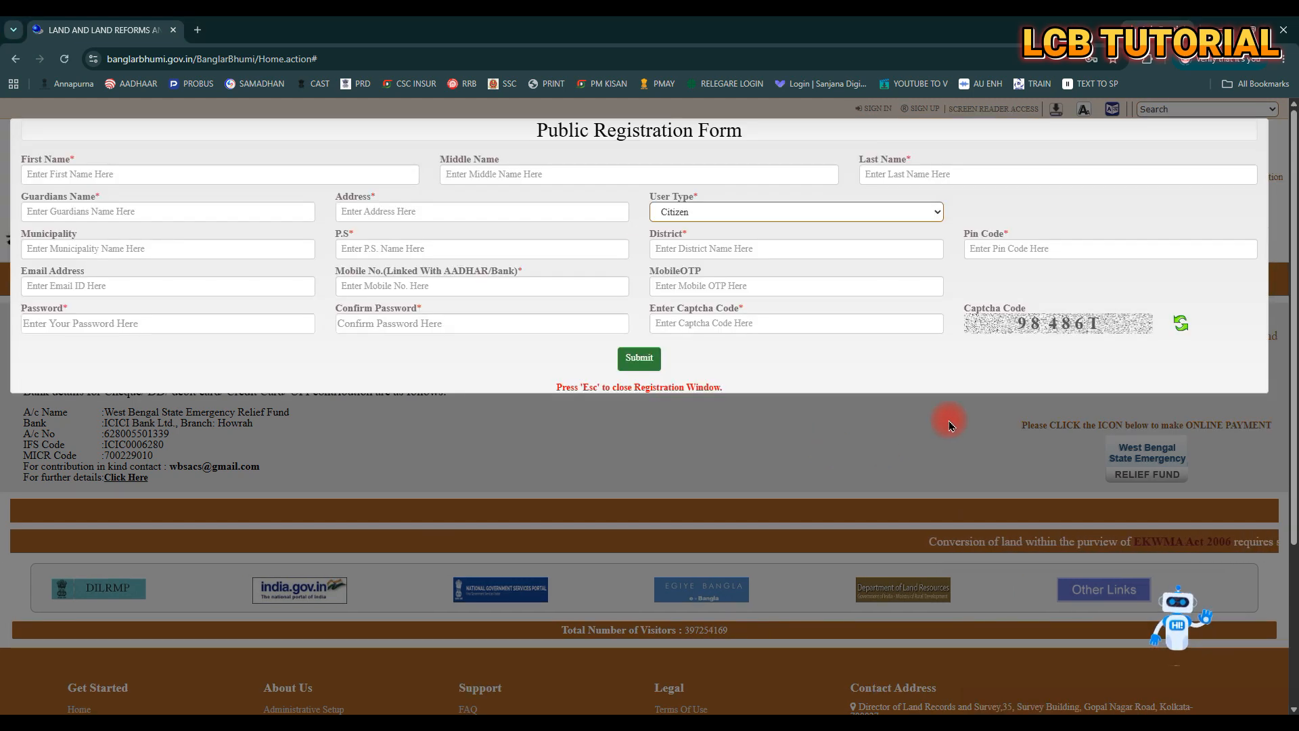
{"action": "left_click", "coordinate": [1157, 723]}
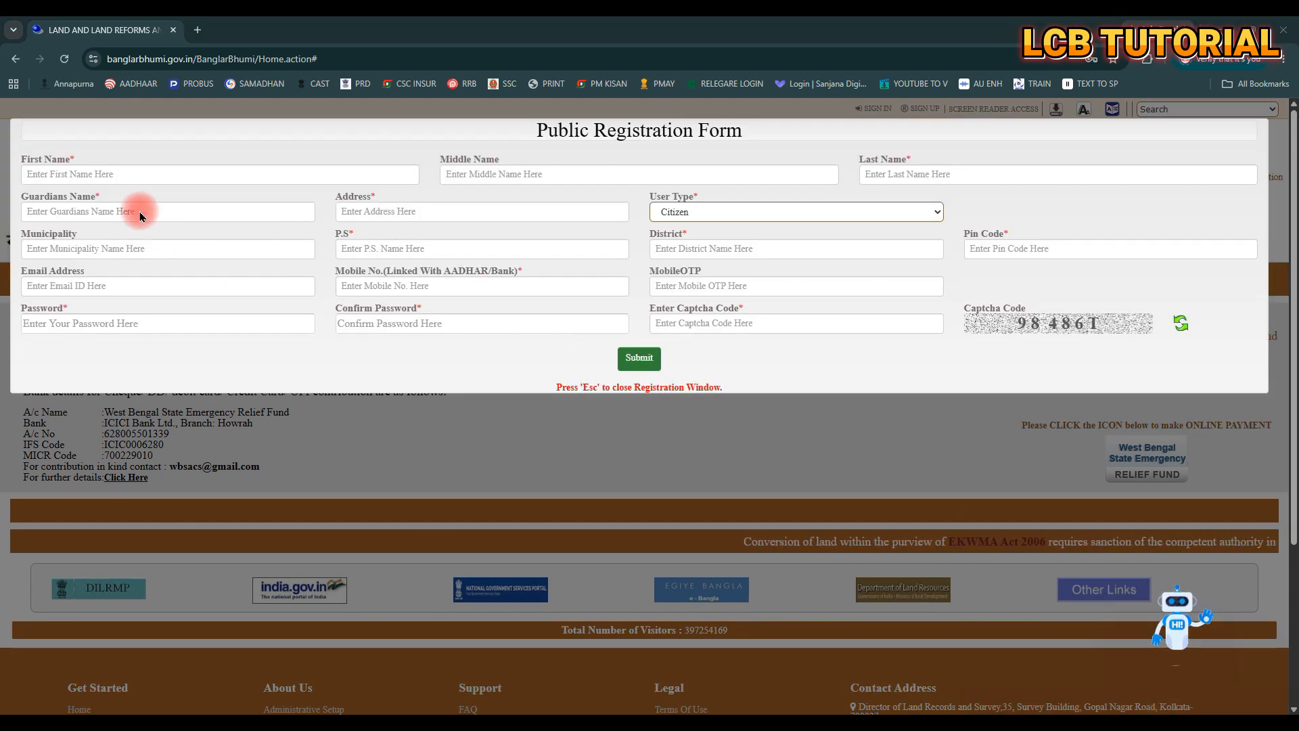
{"action": "left_click_drag", "start_coordinate": [108, 143], "coordinate": [235, 176]}
{"action": "left_click_drag", "start_coordinate": [492, 143], "coordinate": [585, 181]}
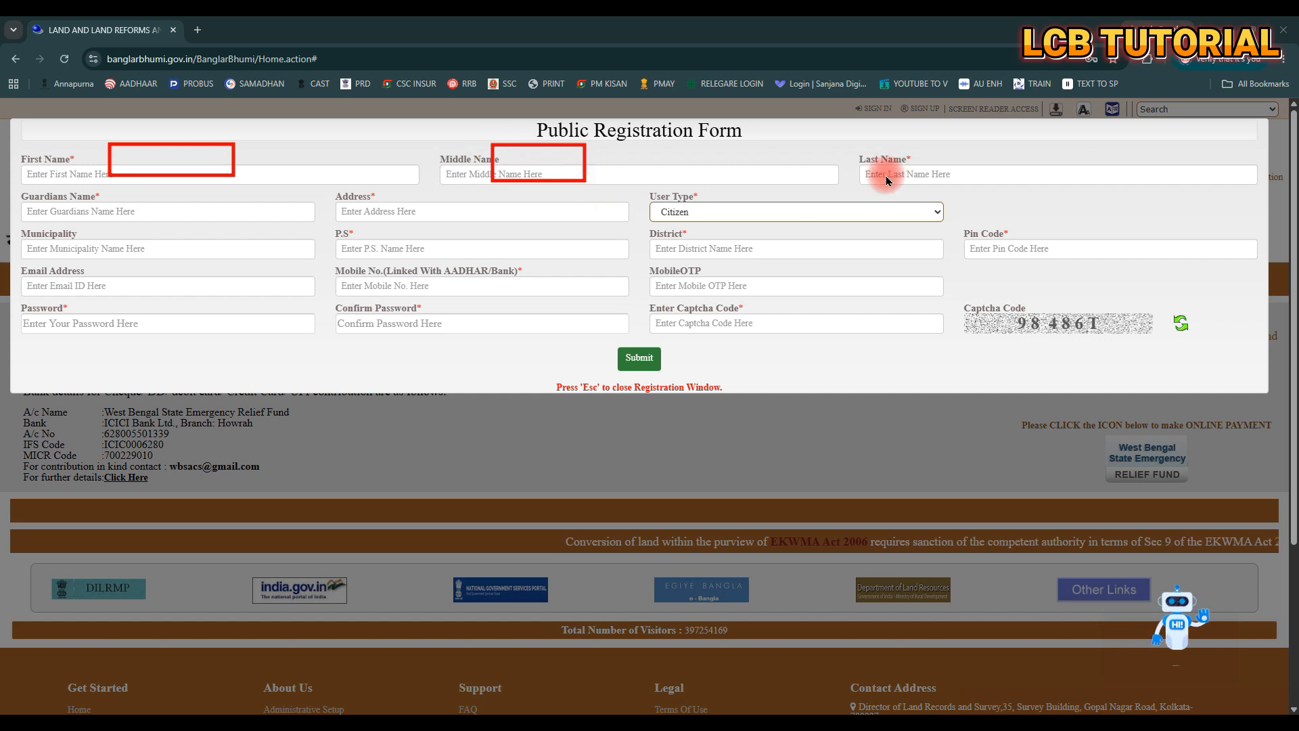
{"action": "left_click_drag", "start_coordinate": [884, 153], "coordinate": [982, 187]}
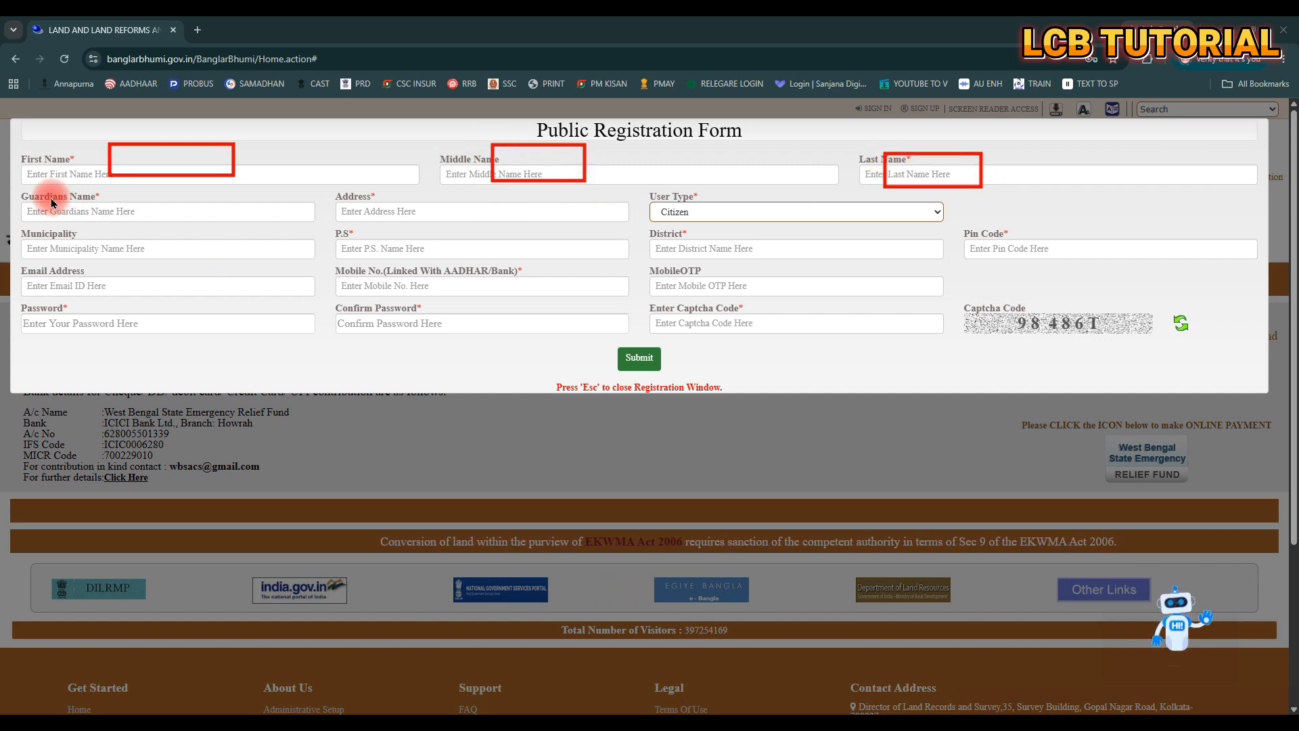
{"action": "left_click_drag", "start_coordinate": [46, 194], "coordinate": [146, 219]}
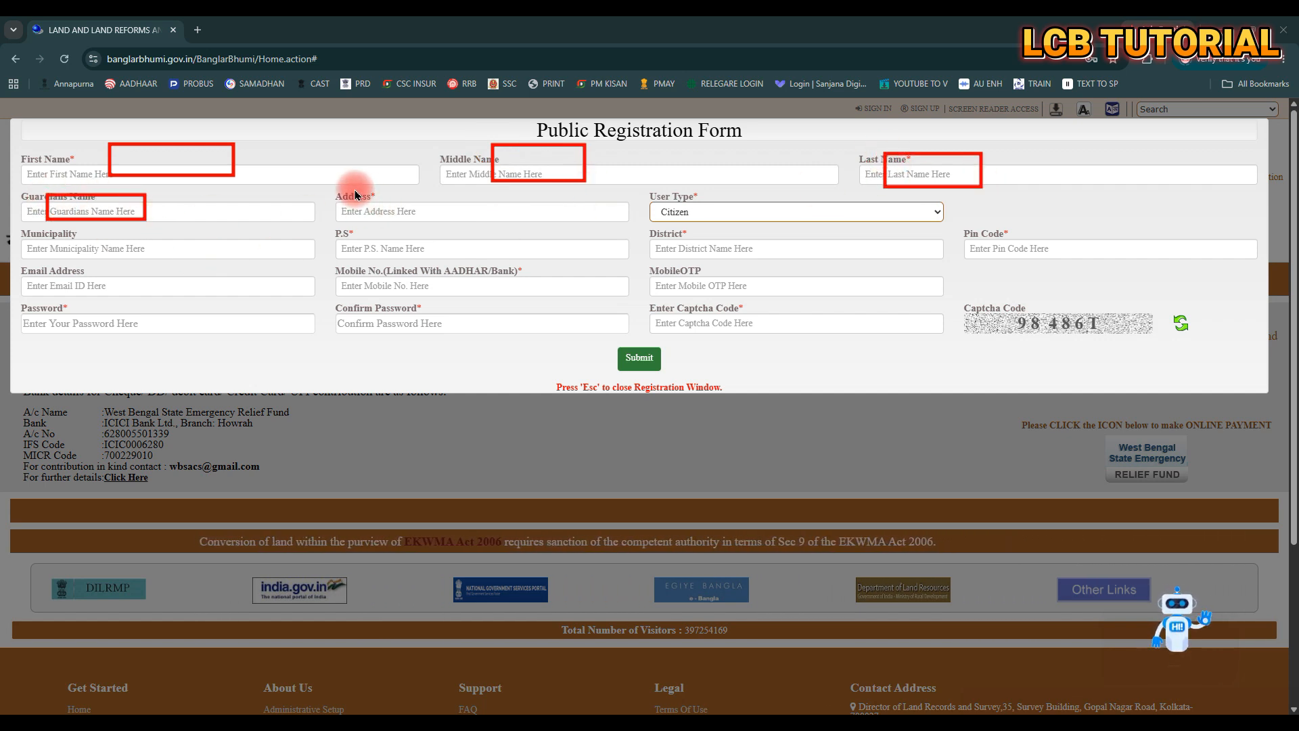
{"action": "left_click_drag", "start_coordinate": [353, 188], "coordinate": [476, 227]}
{"action": "left_click_drag", "start_coordinate": [657, 194], "coordinate": [792, 225]}
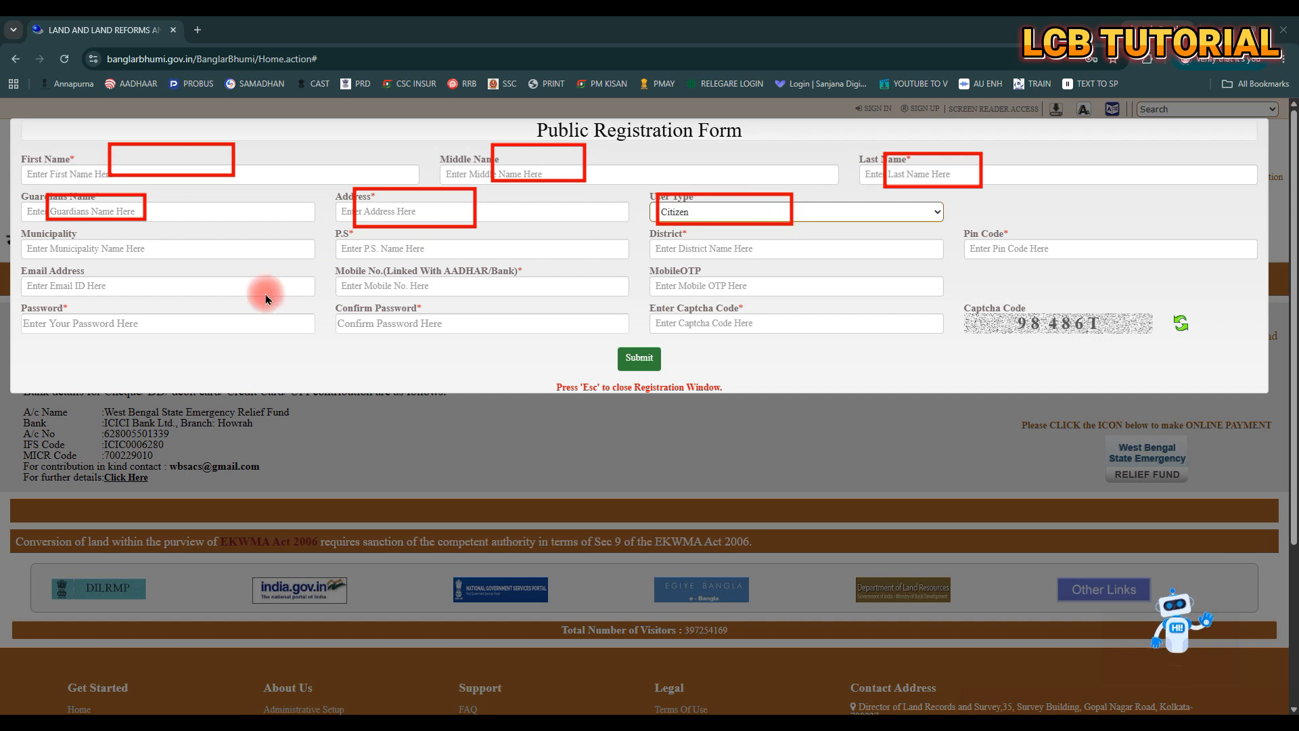
{"action": "left_click_drag", "start_coordinate": [58, 233], "coordinate": [187, 265]}
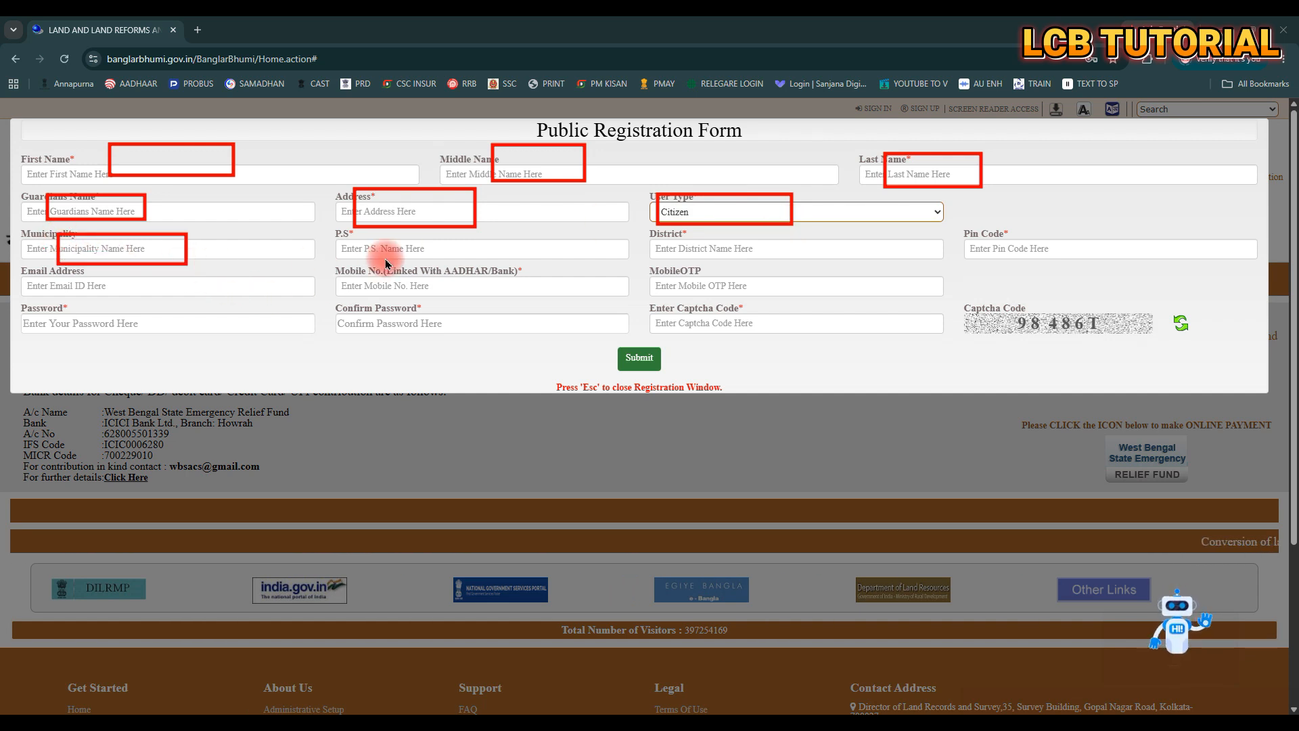
{"action": "left_click_drag", "start_coordinate": [363, 230], "coordinate": [465, 257]}
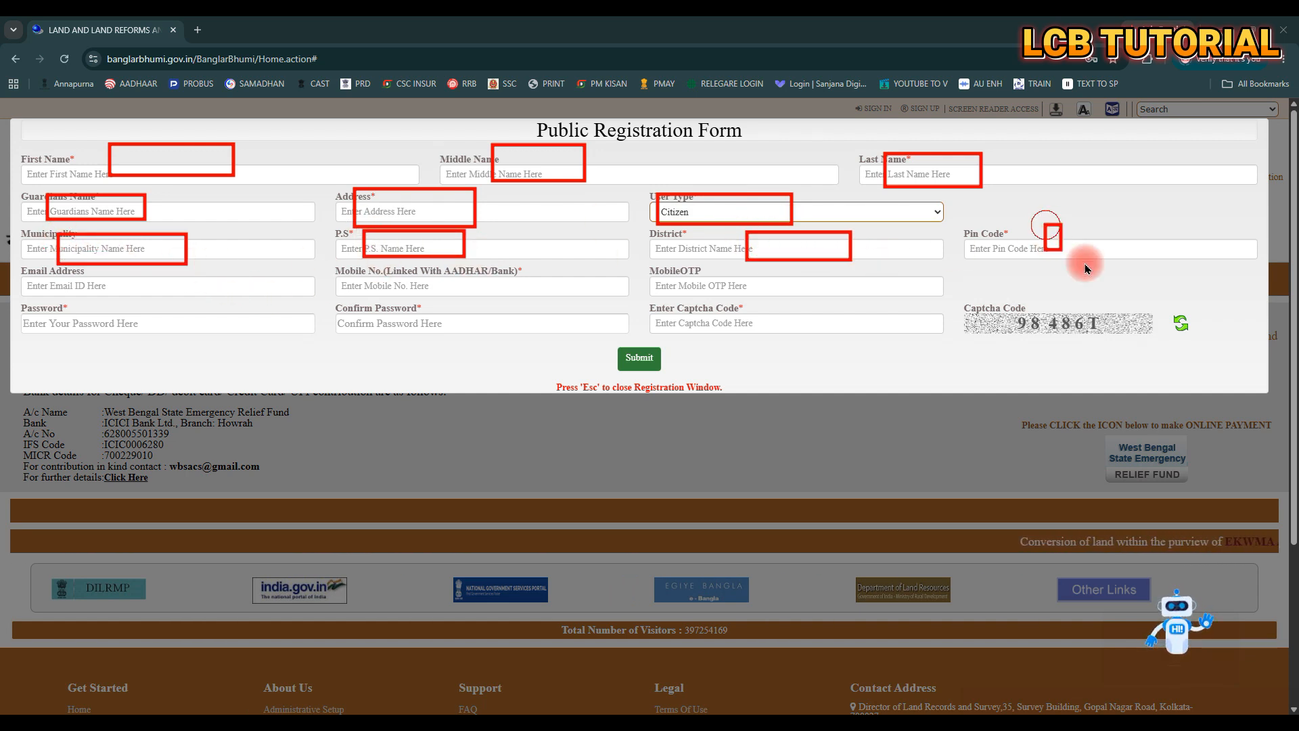
{"action": "left_click_drag", "start_coordinate": [1085, 268], "coordinate": [1206, 282]}
{"action": "left_click_drag", "start_coordinate": [106, 272], "coordinate": [198, 299]}
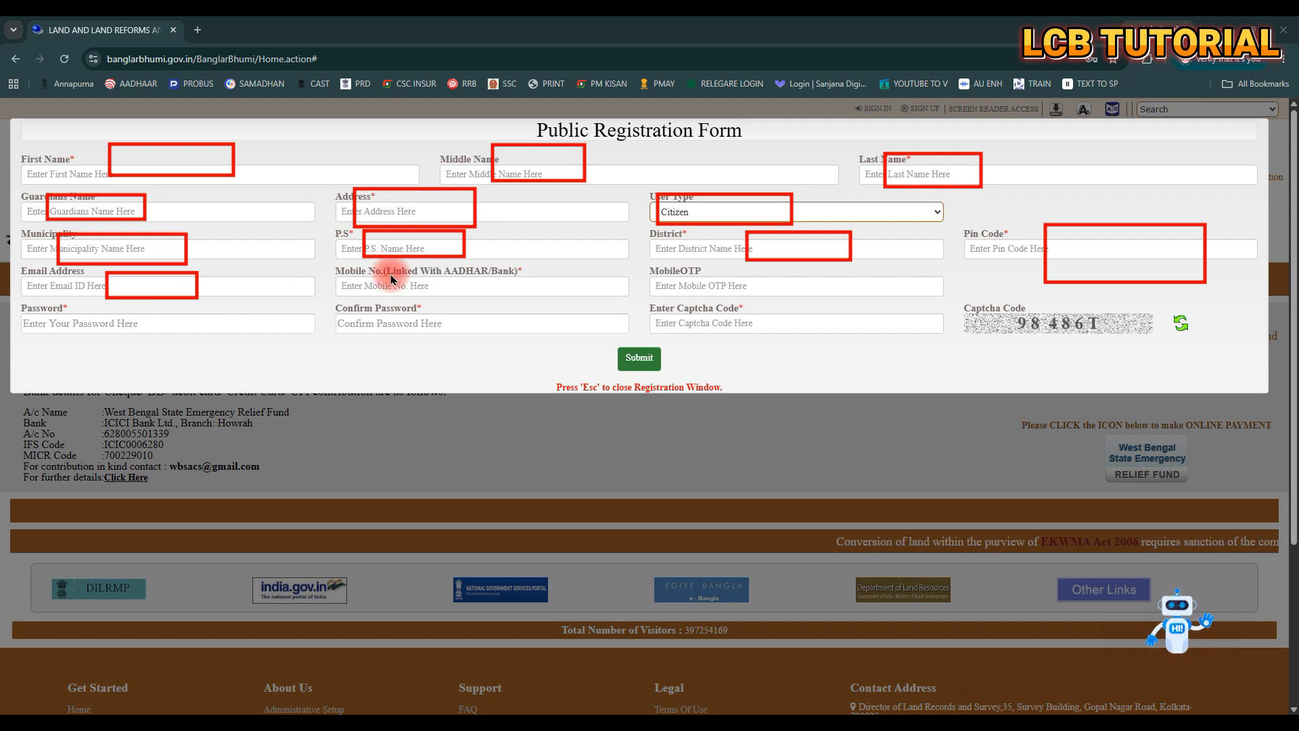
{"action": "left_click_drag", "start_coordinate": [379, 263], "coordinate": [516, 298]}
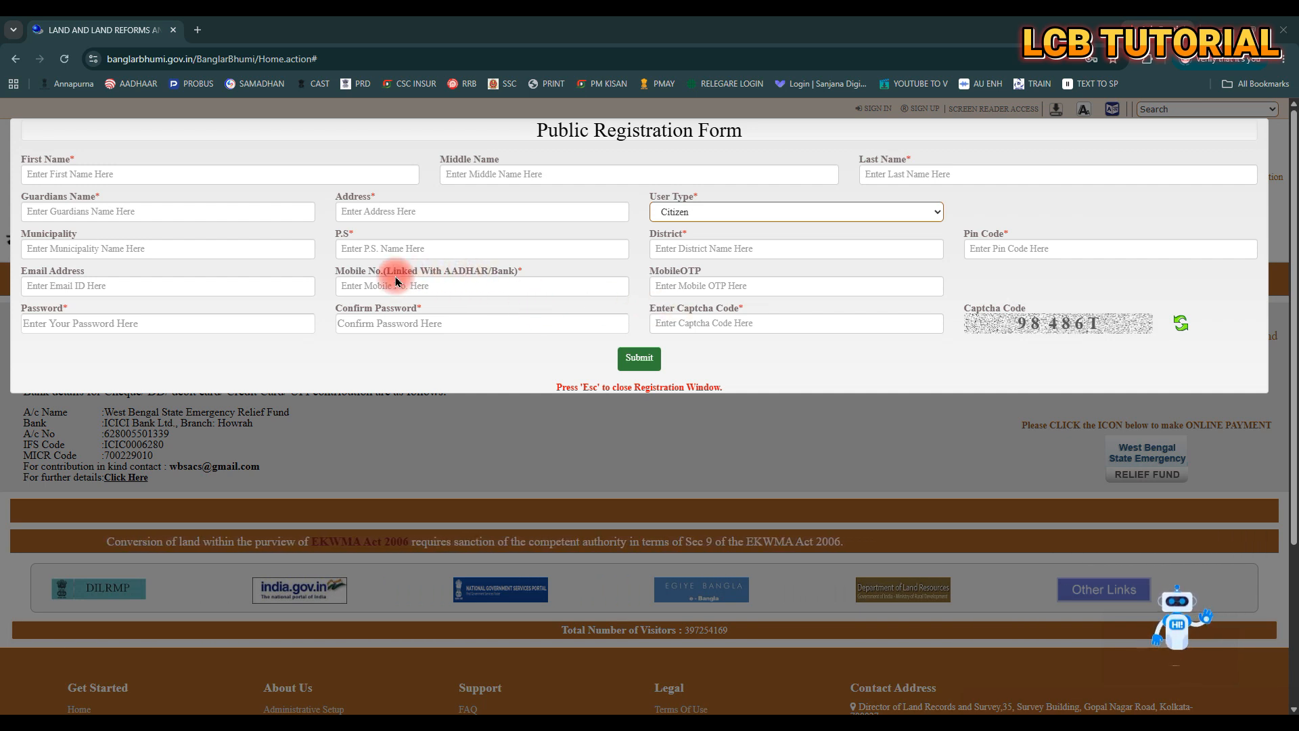
- Examine the mobile OTP, password, captcha and submit controls of the Public Registration Form and close it
{"action": "left_click_drag", "start_coordinate": [645, 272], "coordinate": [791, 299]}
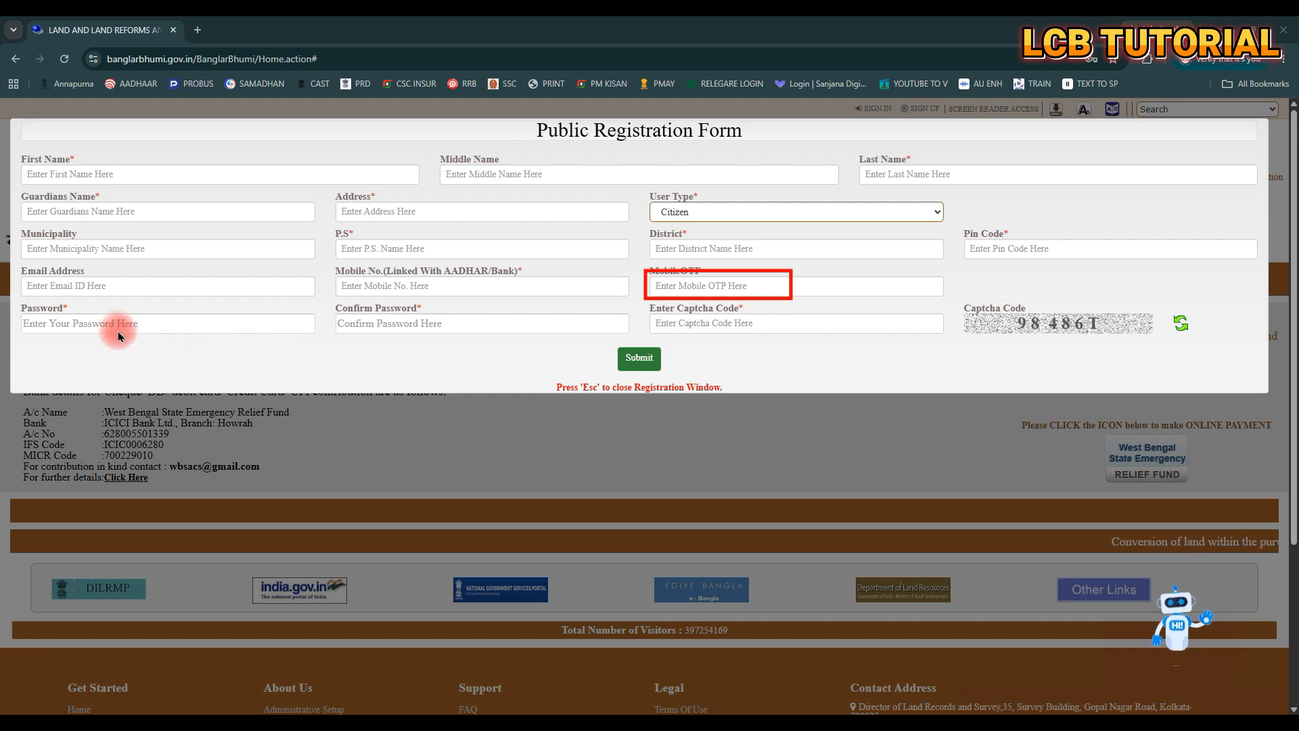
{"action": "left_click_drag", "start_coordinate": [99, 316], "coordinate": [210, 338]}
{"action": "left_click_drag", "start_coordinate": [415, 295], "coordinate": [548, 329]}
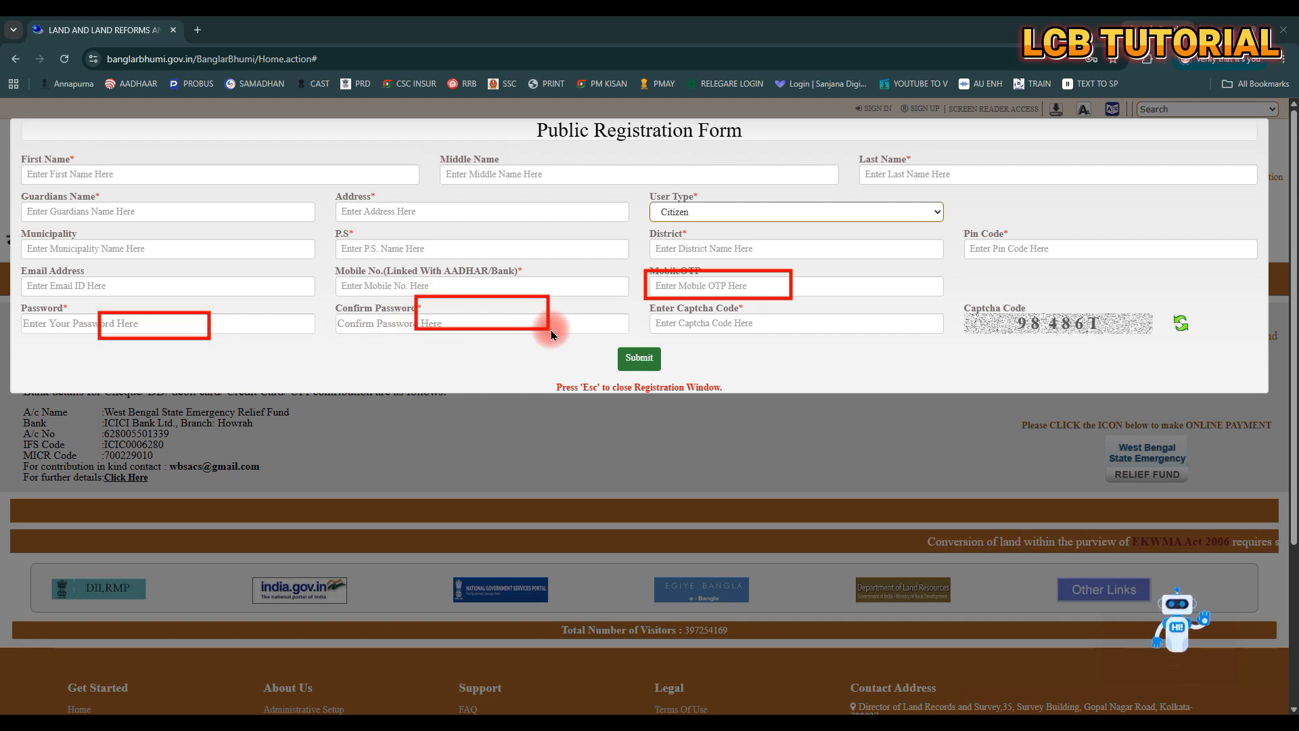
{"action": "left_click_drag", "start_coordinate": [1032, 300], "coordinate": [1080, 332]}
{"action": "left_click_drag", "start_coordinate": [749, 308], "coordinate": [820, 333]}
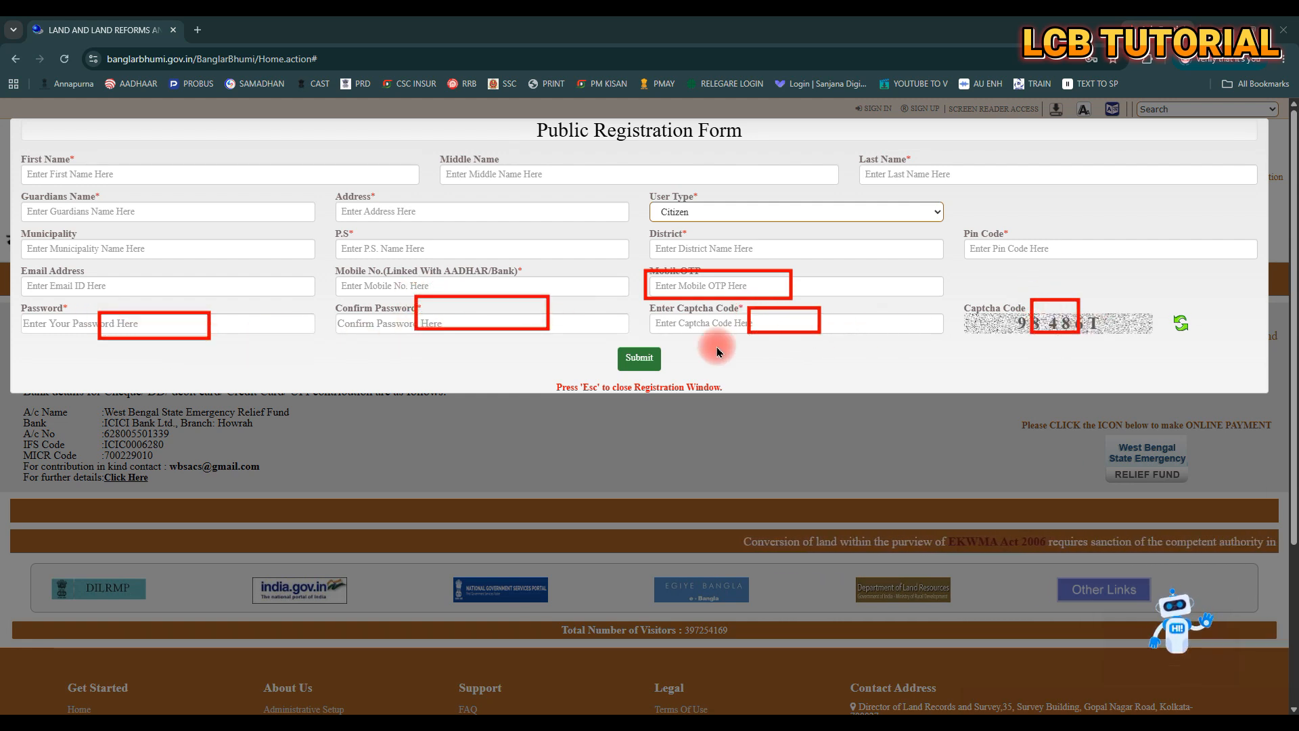
{"action": "left_click_drag", "start_coordinate": [583, 346], "coordinate": [708, 378]}
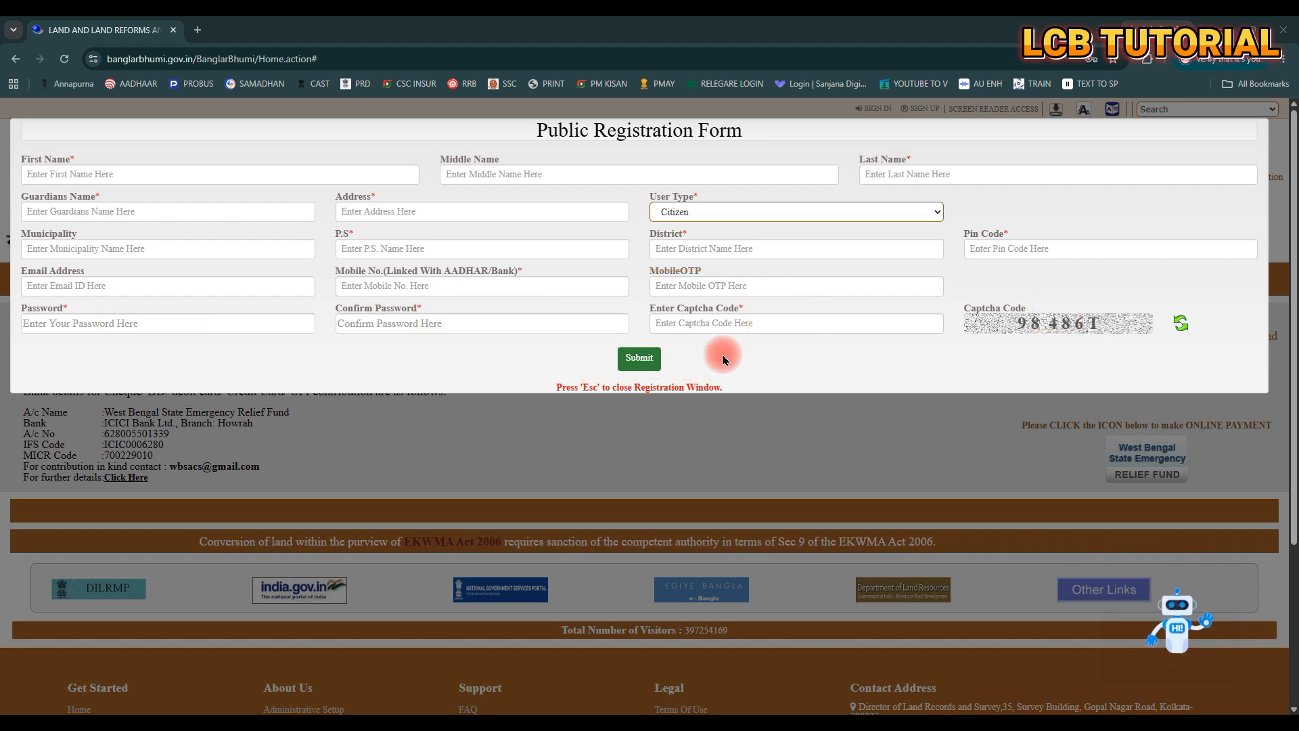
{"action": "left_click", "coordinate": [1006, 448]}
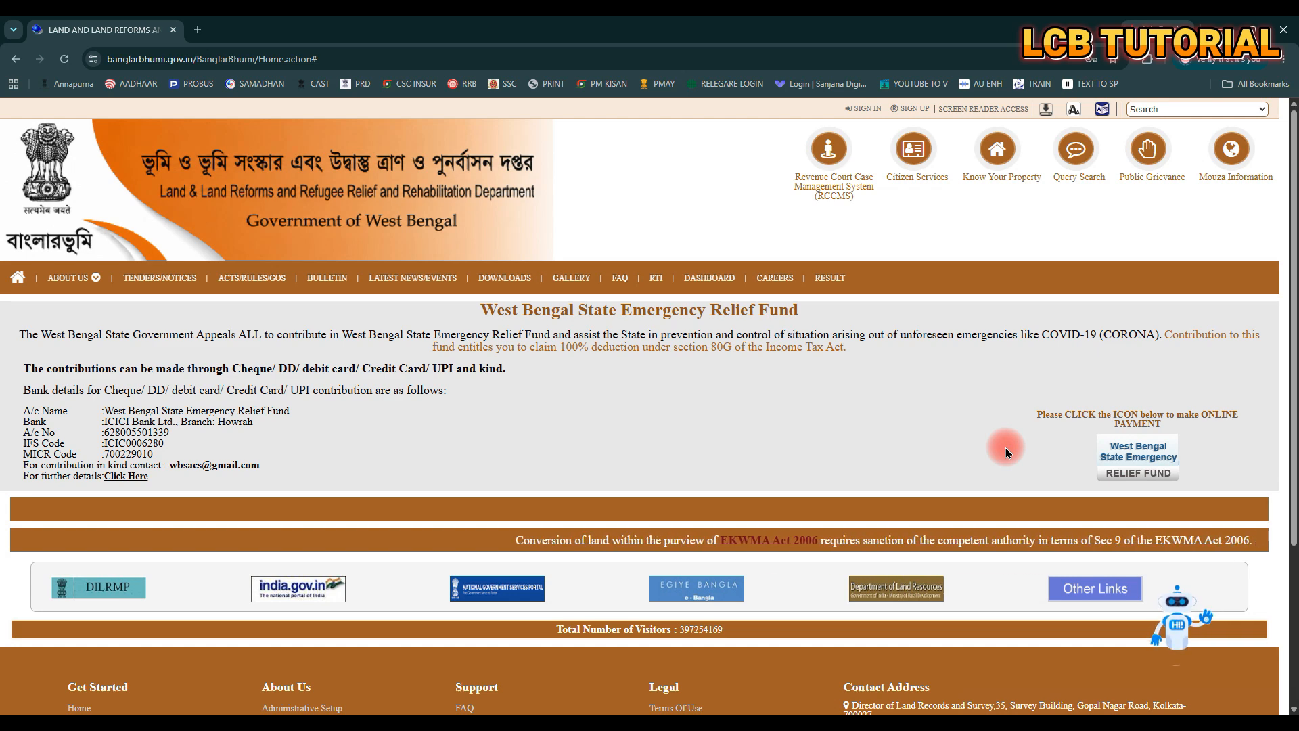
- Open the Land Revenue(Khajna) Application from the Citizen Services online applications
{"action": "left_click", "coordinate": [915, 148]}
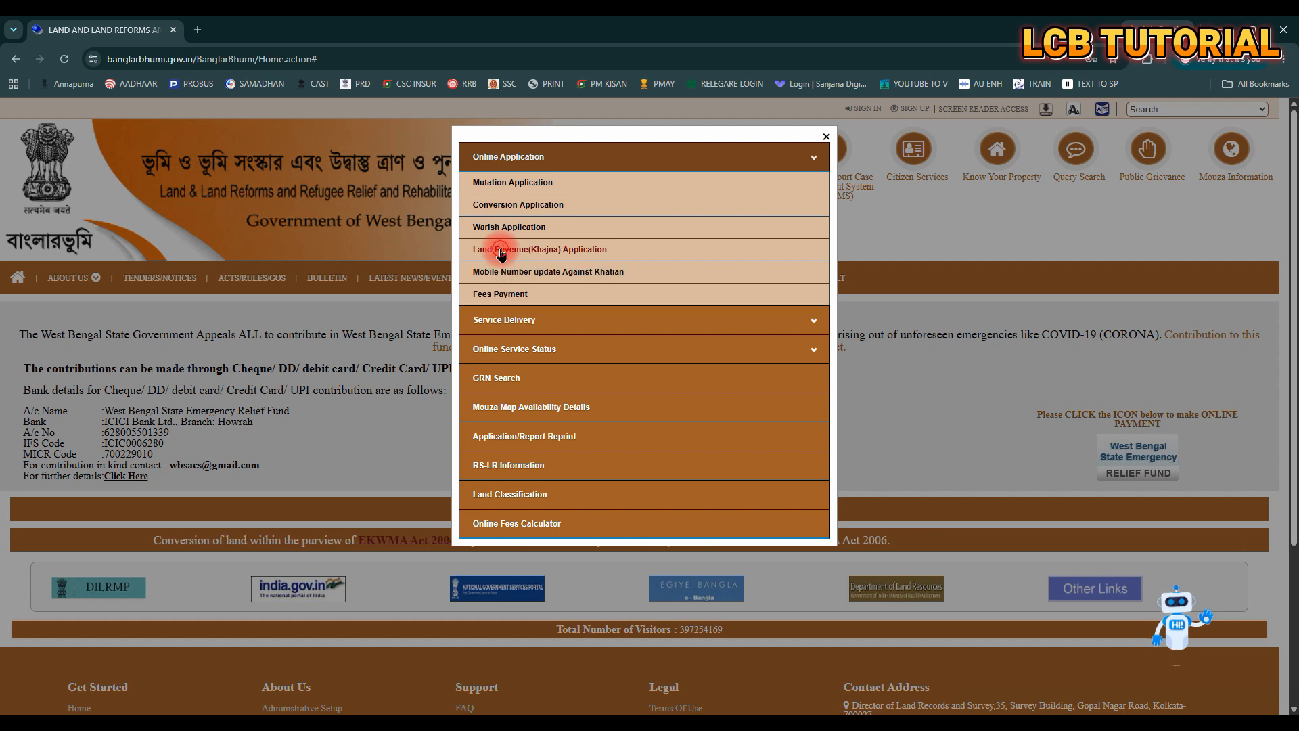
{"action": "left_click", "coordinate": [525, 249]}
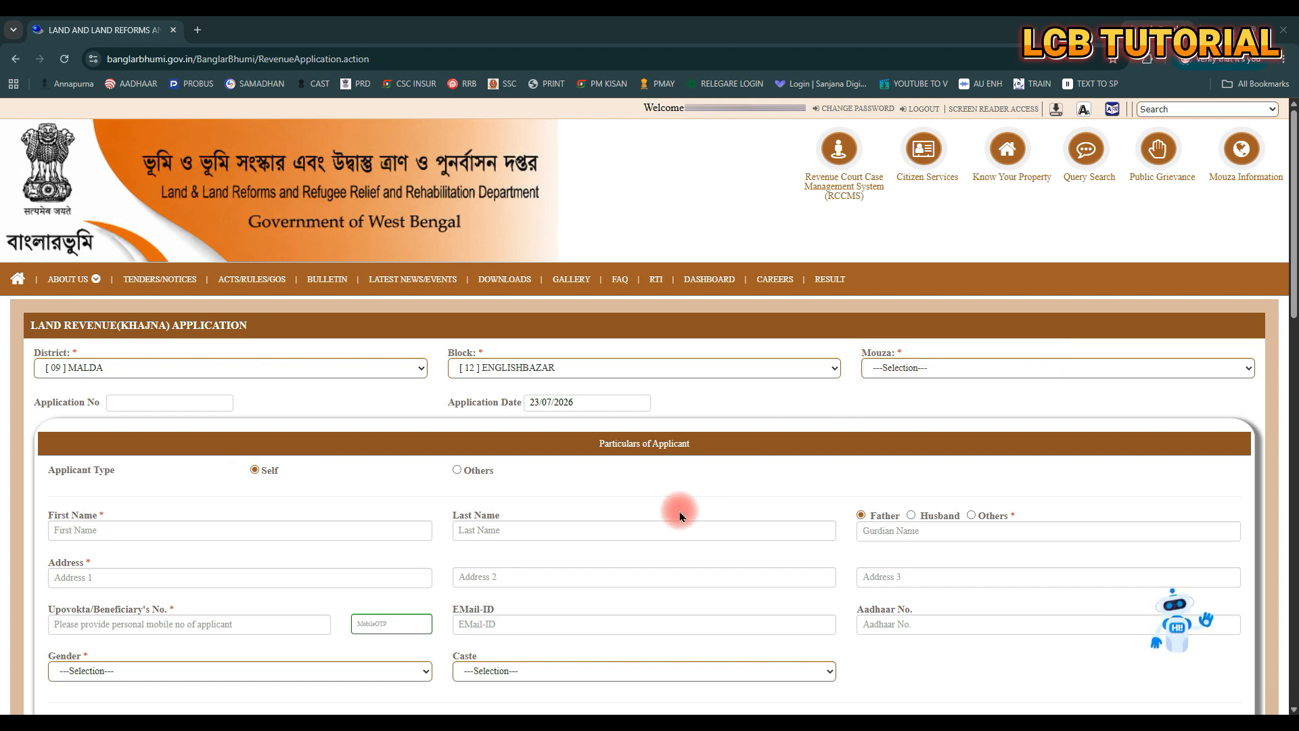
- Select plot 175 from the plot list and set its use of land to [R03]Bastu
{"action": "scroll", "coordinate": [680, 517], "scroll_direction": "down", "scroll_amount": 5}
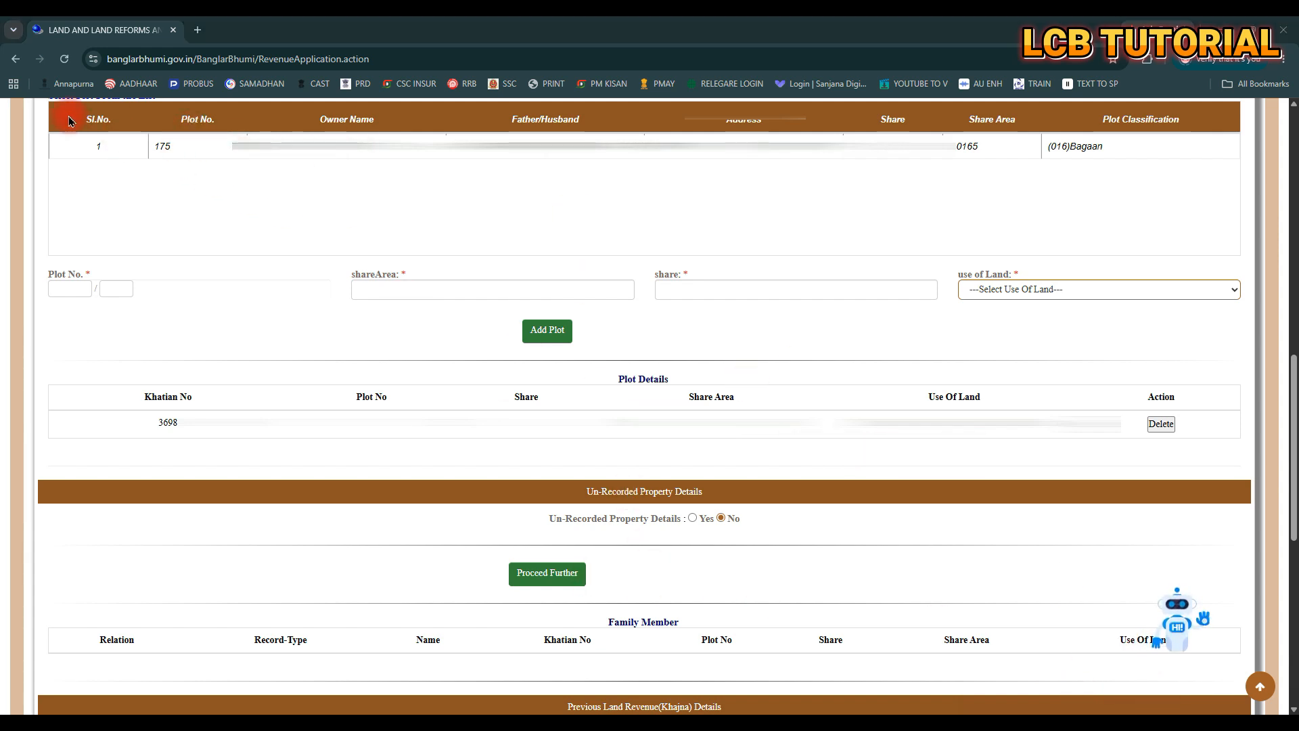
{"action": "mouse_move", "coordinate": [62, 118]}
{"action": "left_mouse_down"}
{"action": "mouse_move", "coordinate": [136, 150]}
{"action": "mouse_move", "coordinate": [464, 171]}
{"action": "mouse_move", "coordinate": [1212, 167]}
{"action": "left_mouse_up"}
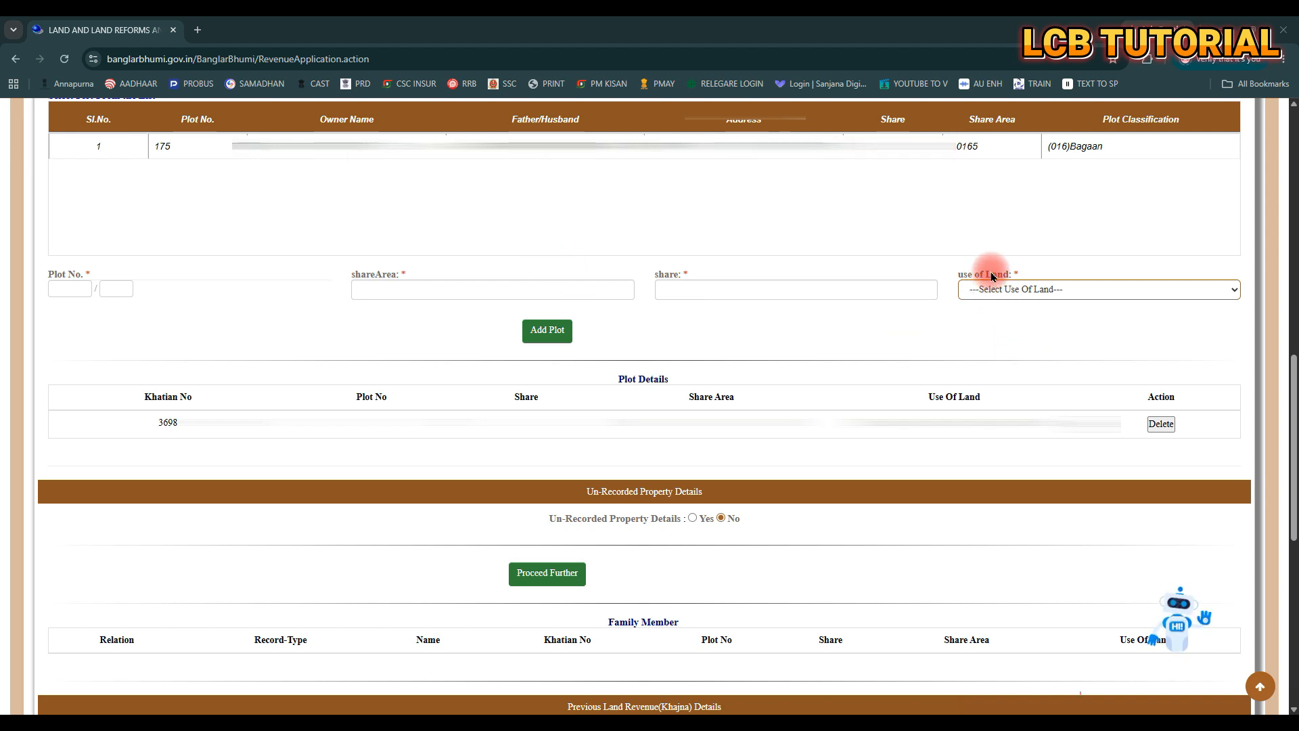
{"action": "left_click_drag", "start_coordinate": [957, 257], "coordinate": [1131, 324]}
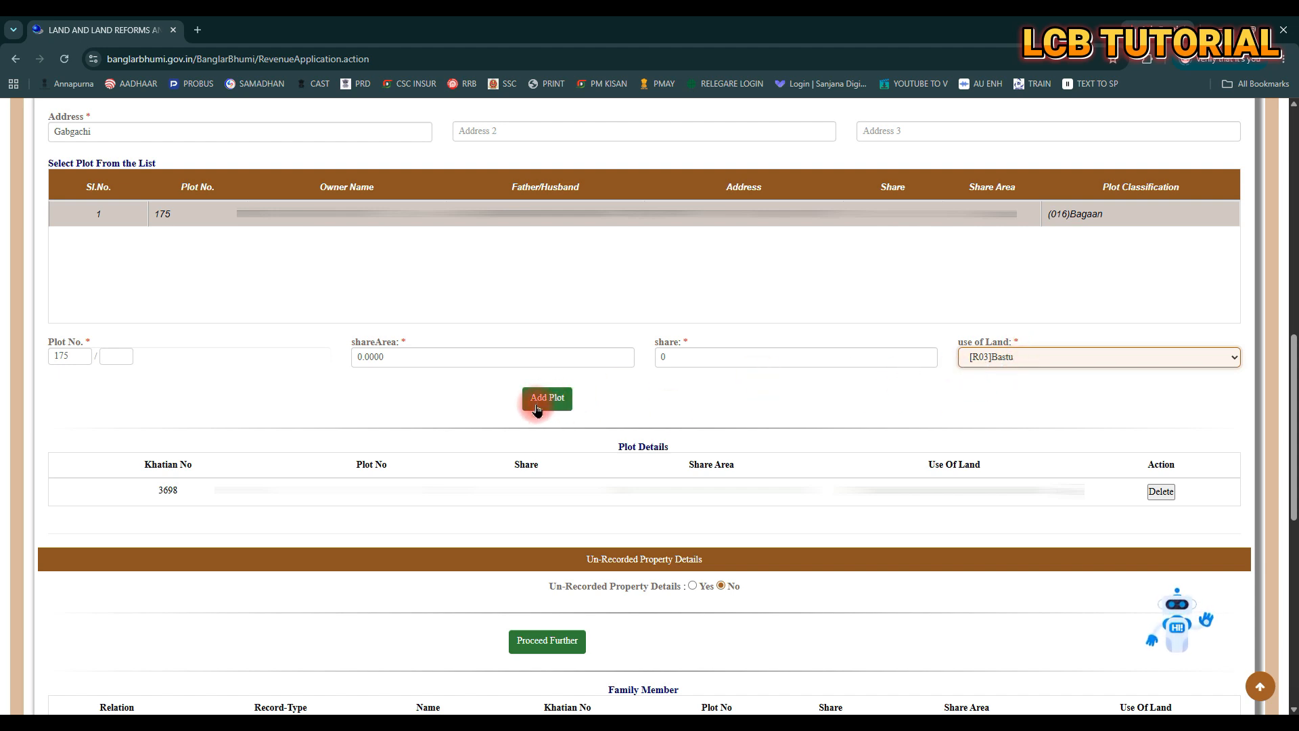
- Proceed further from the Un-Recorded Property Details section with the option left at No
{"action": "scroll", "coordinate": [771, 466], "scroll_direction": "down", "scroll_amount": 6}
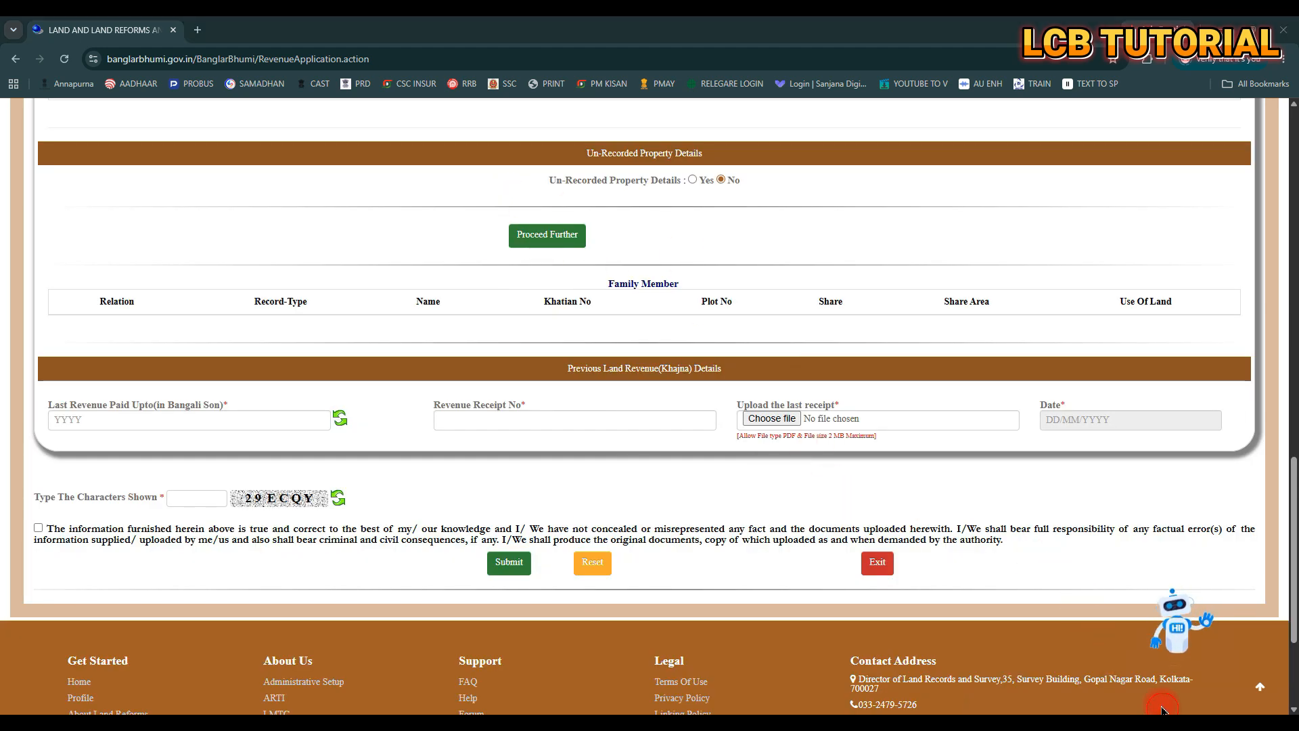
{"action": "left_click_drag", "start_coordinate": [475, 216], "coordinate": [608, 261]}
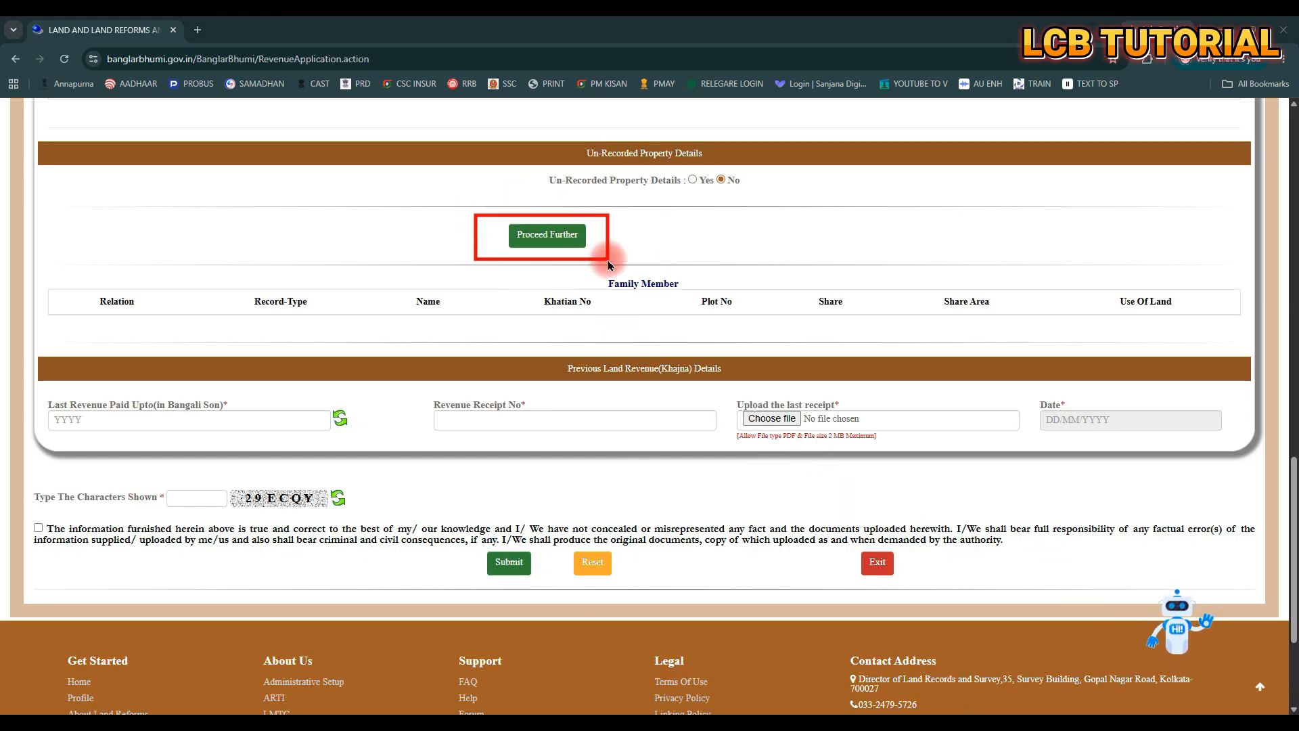
{"action": "left_click", "coordinate": [547, 234]}
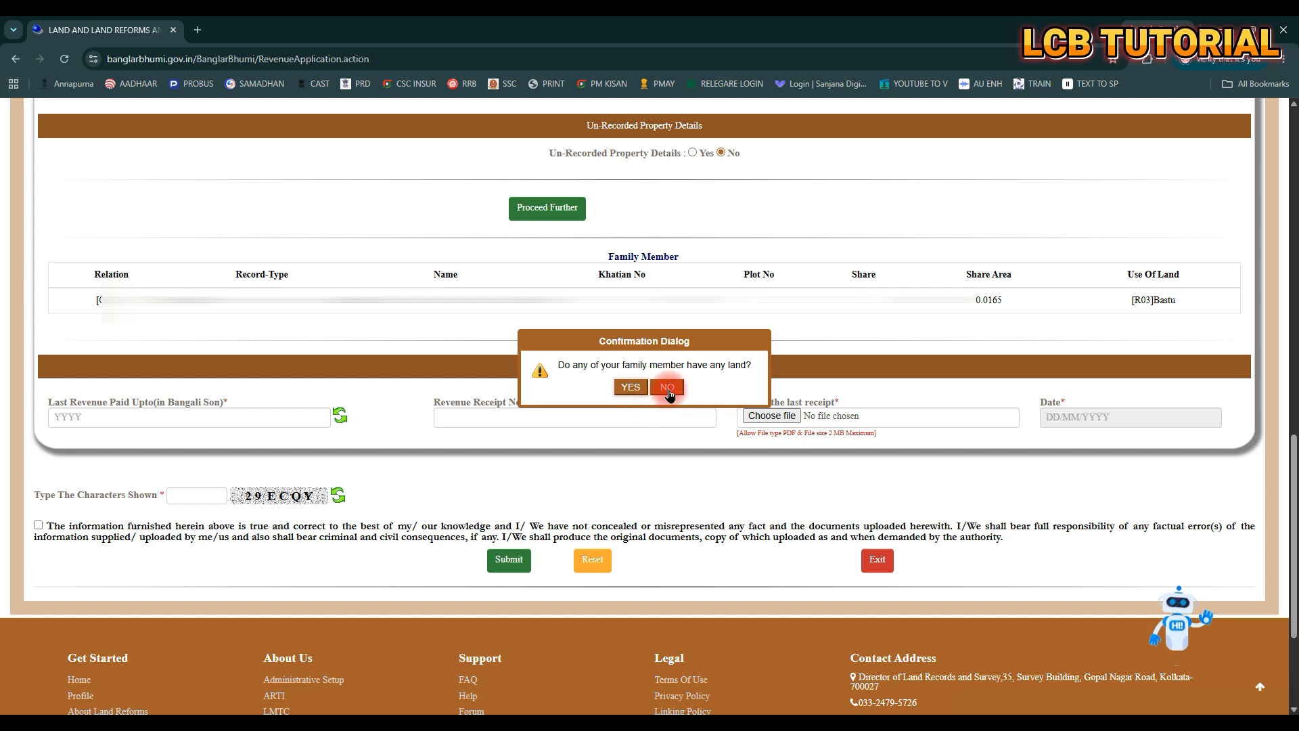